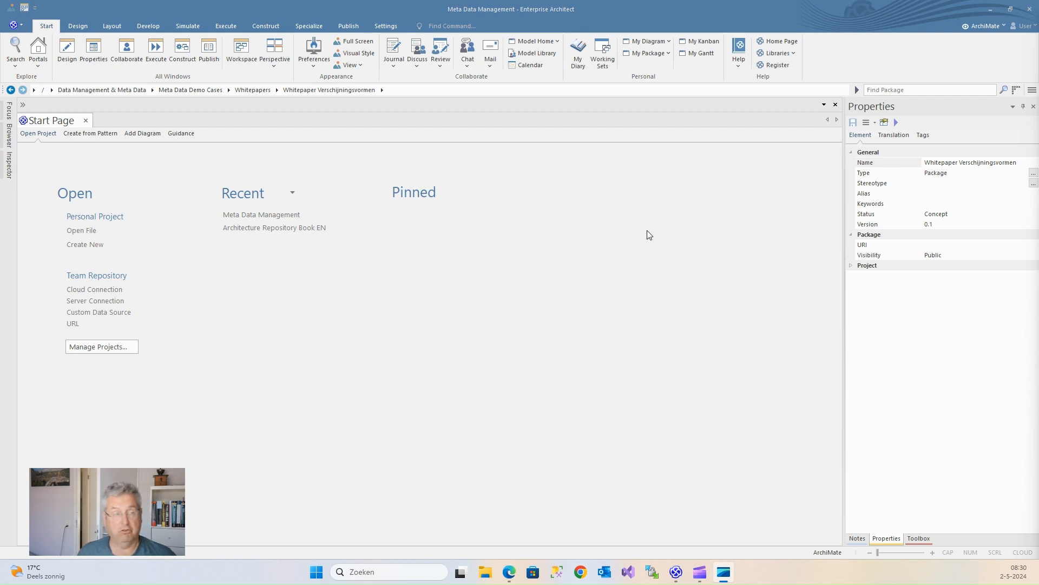
Step: Save a new project file named Demo in the Import folder and bring up its Create from Pattern page
left_click(79, 244)
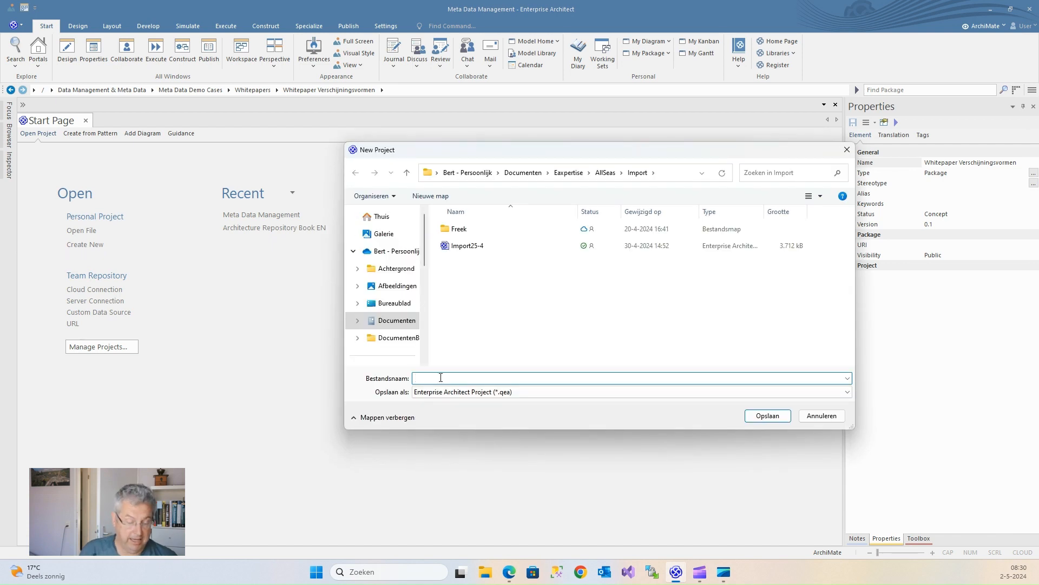
type("Demo")
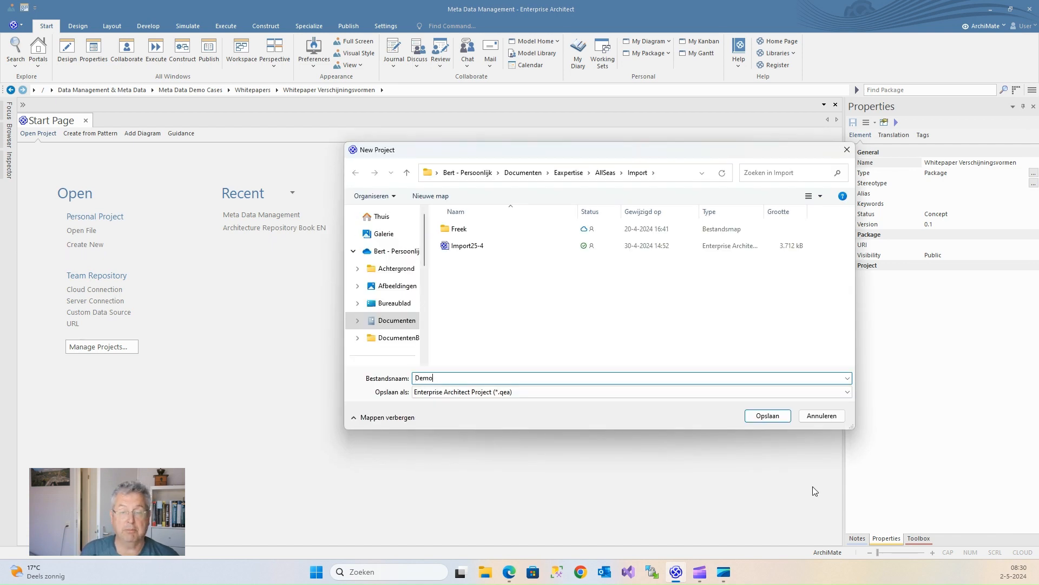
left_click(752, 416)
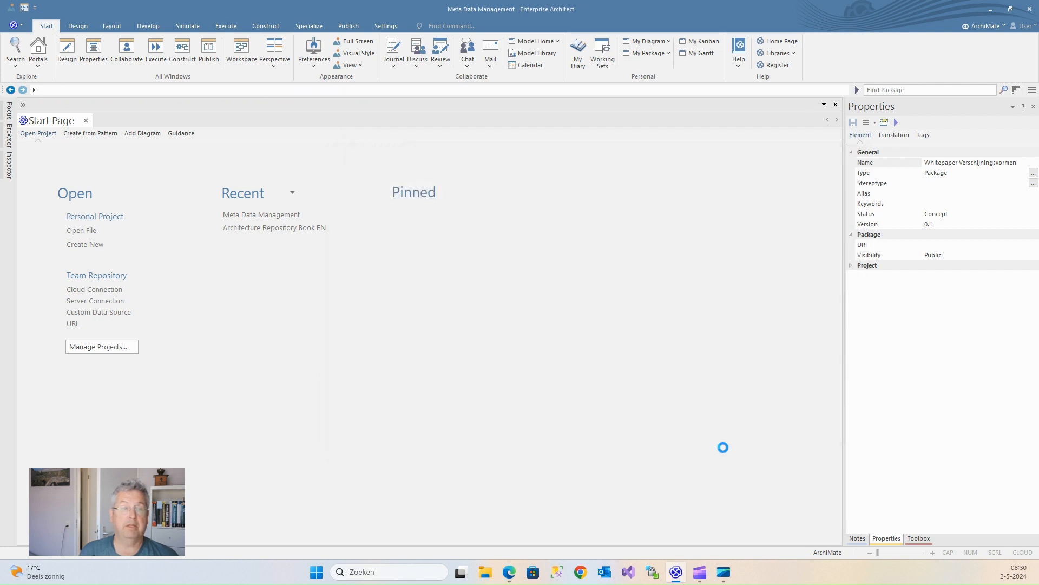
left_click(10, 138)
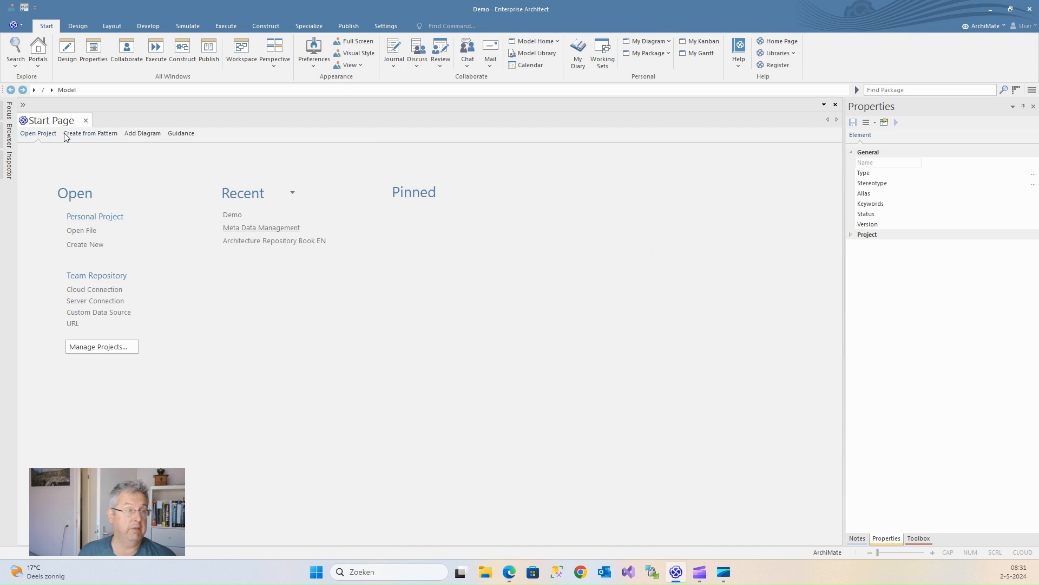
left_click(90, 134)
Step: From ArchiMate 3.1 > Basic Viewpoints, create the Business Process Cooperation and Application Usage viewpoint packages
left_click(28, 187)
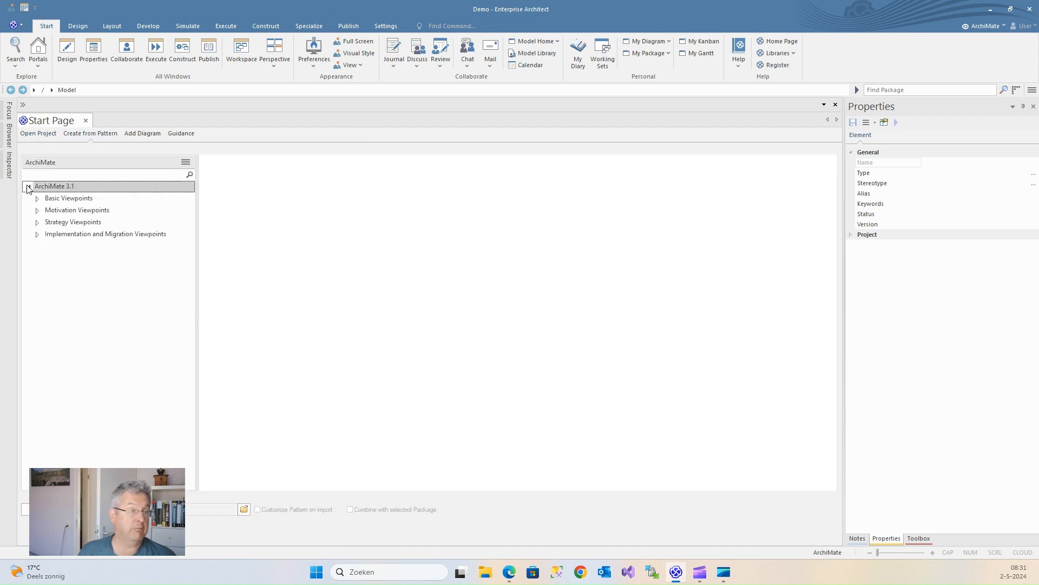
left_click(37, 198)
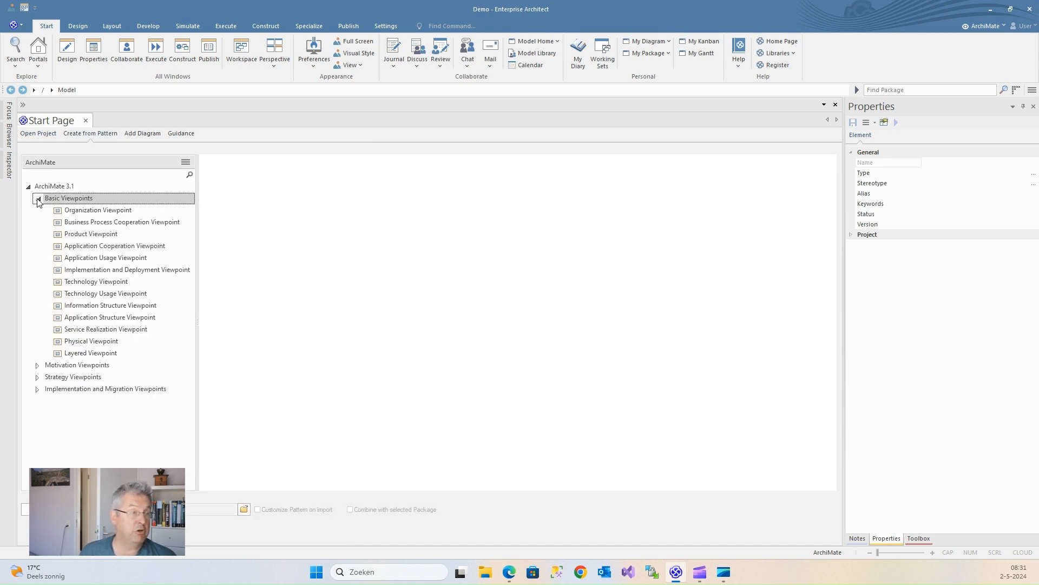
left_click(76, 223)
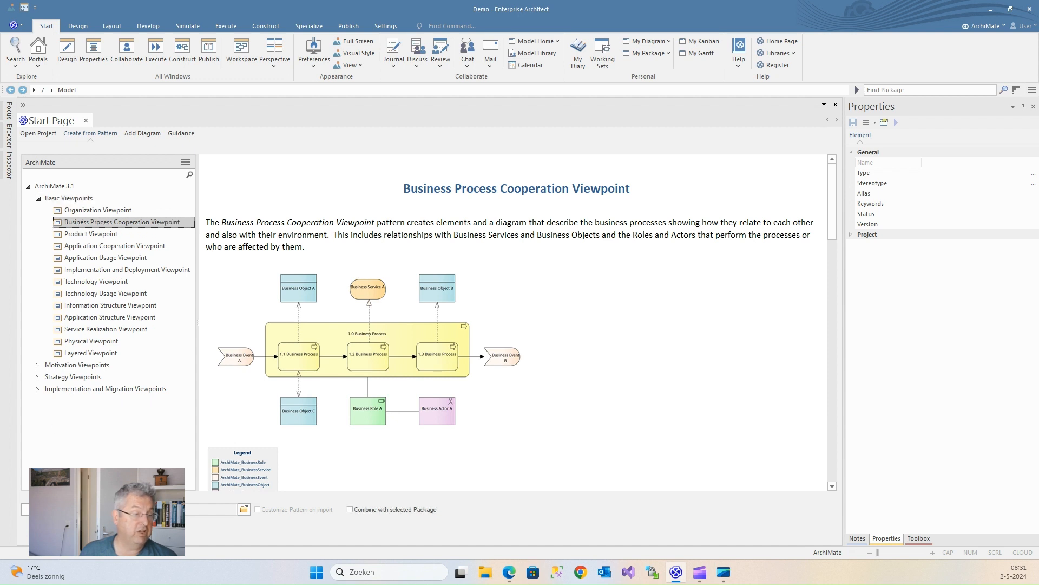
left_click(107, 528)
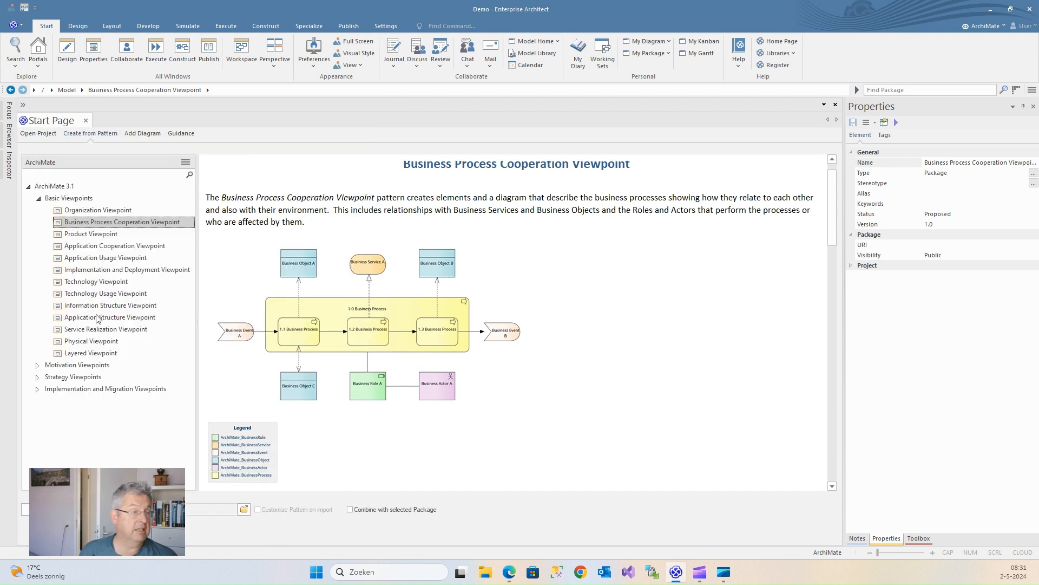
left_click(100, 259)
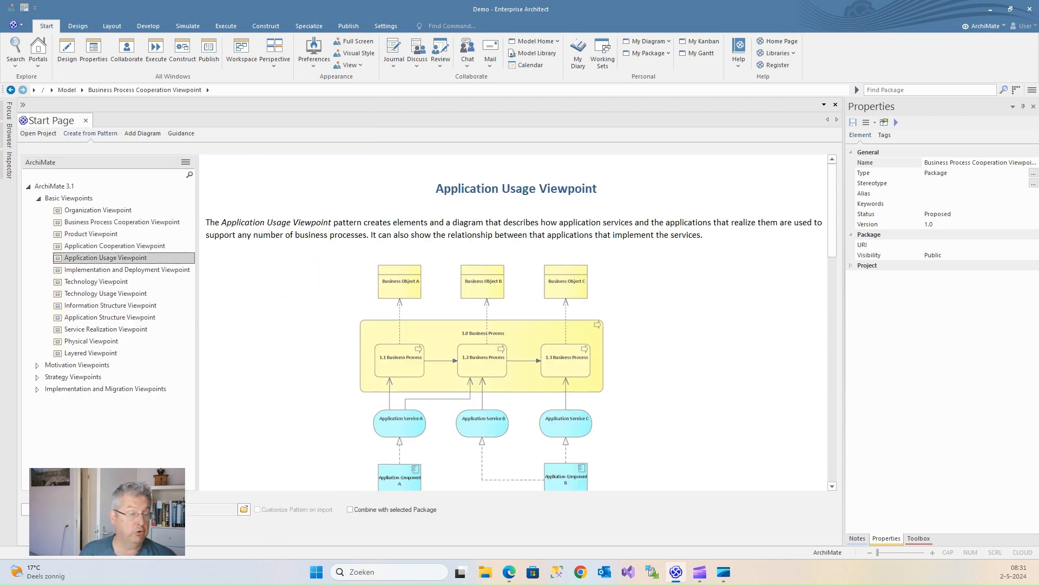
left_click(32, 512)
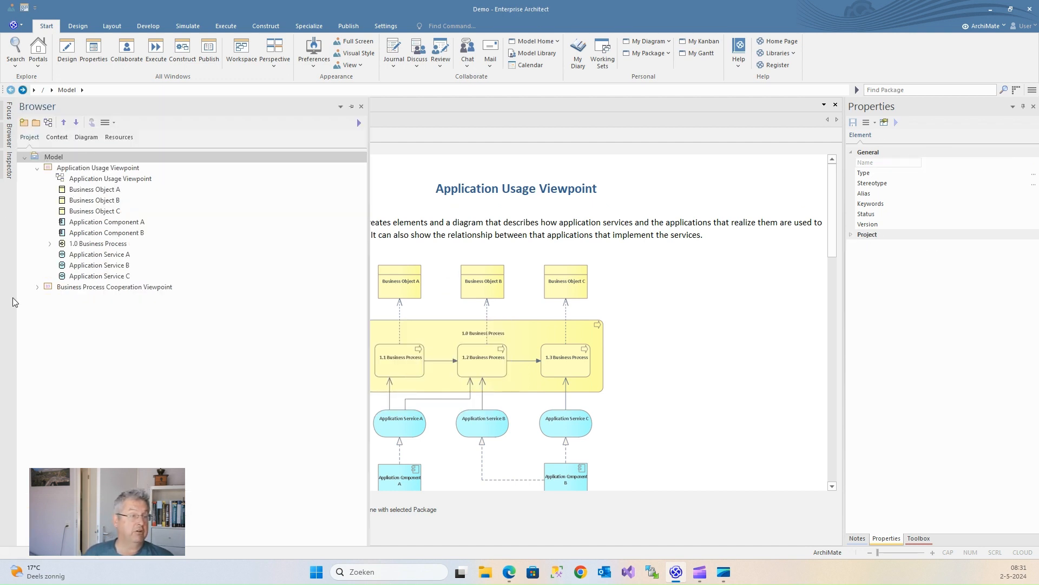
Step: Expand the Business Process Cooperation Viewpoint package, then return the Start Page to its Open Project view
left_click(36, 287)
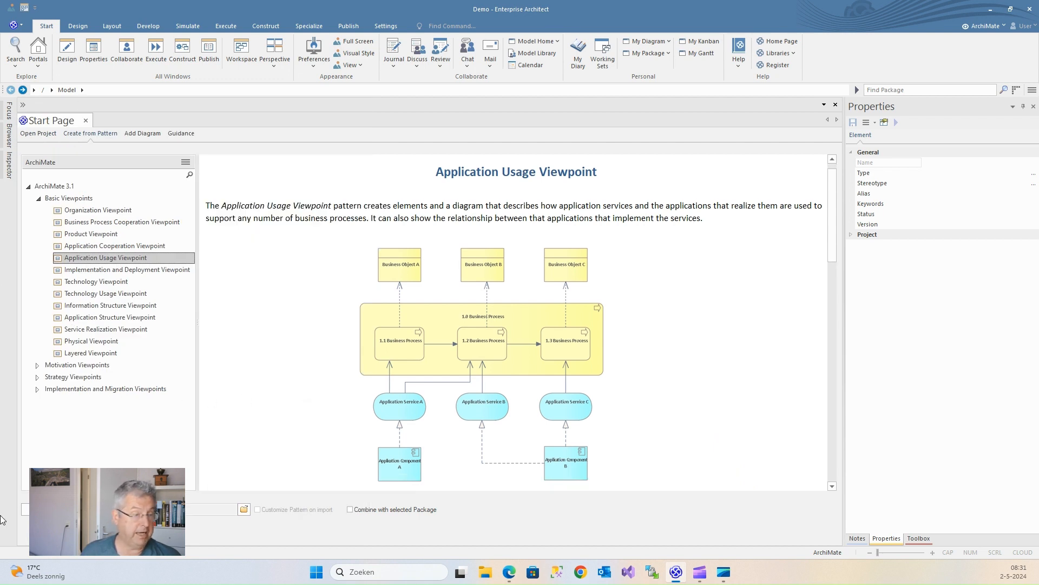
left_click(27, 135)
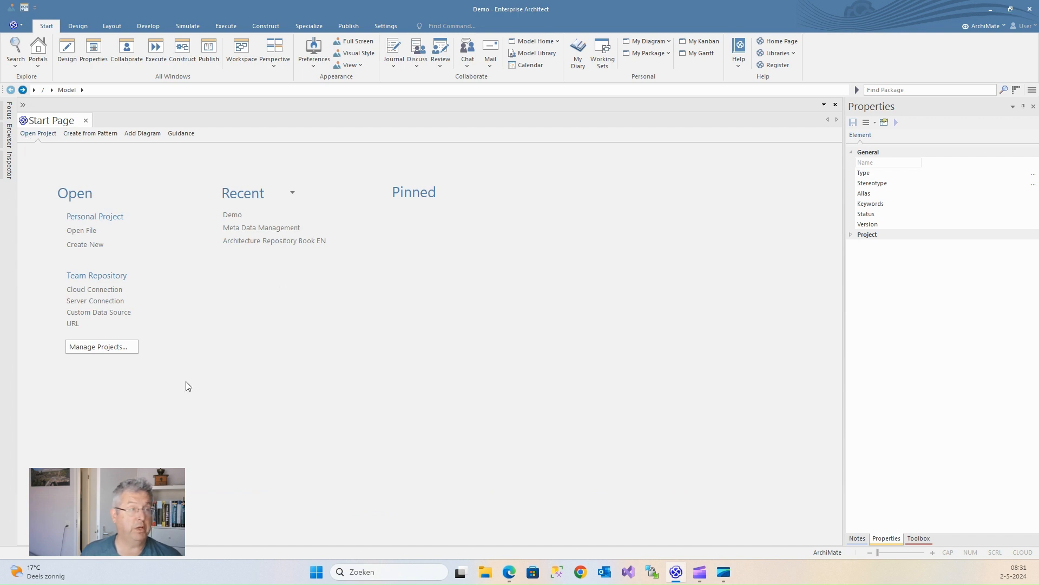
Step: Open the Model search view and import the saved searches from ArchiMateSearches.xml
left_click(16, 51)
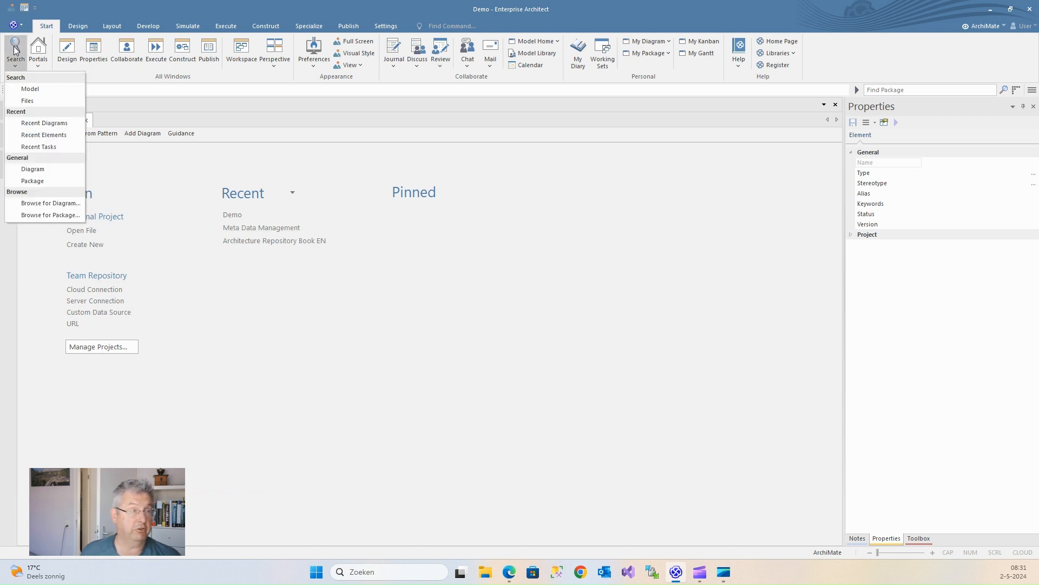
left_click(26, 90)
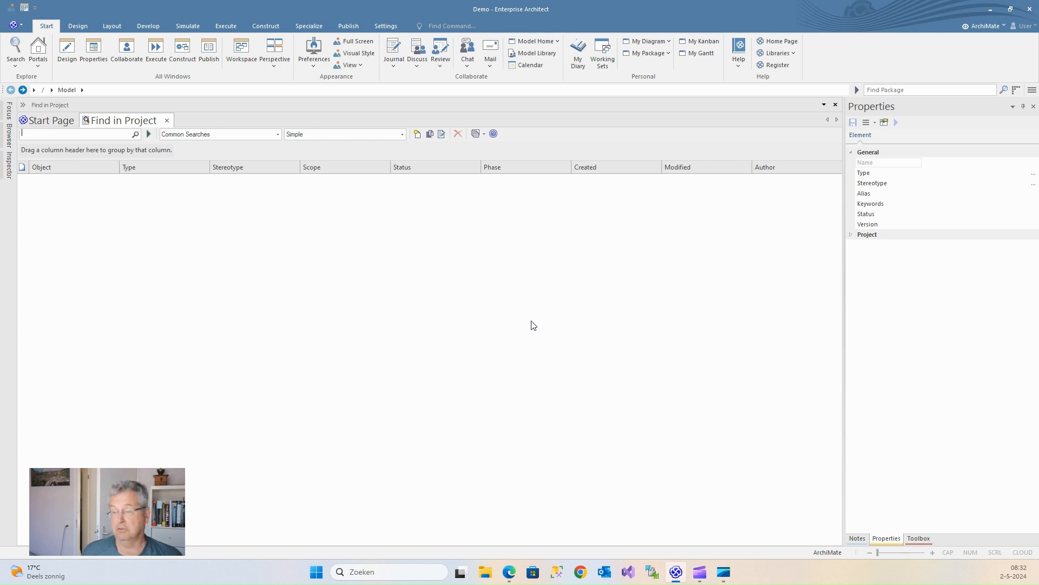
left_click(483, 135)
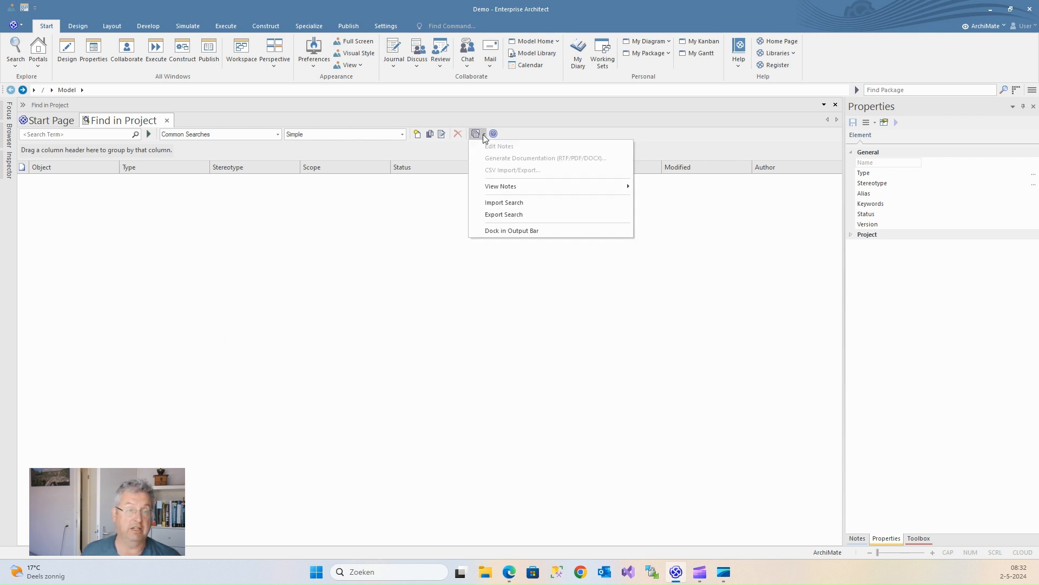
left_click(503, 206)
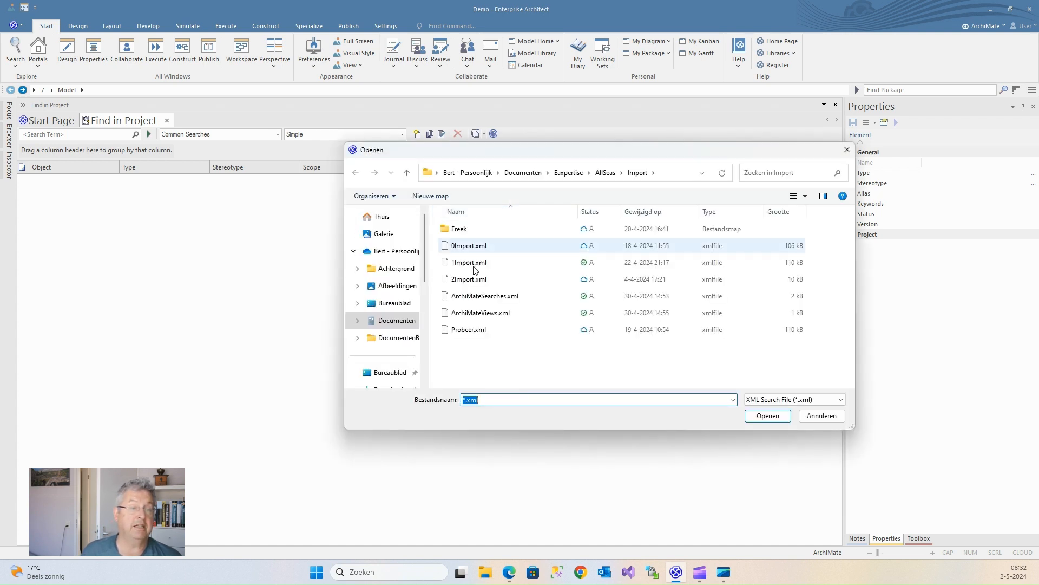
double_click(474, 302)
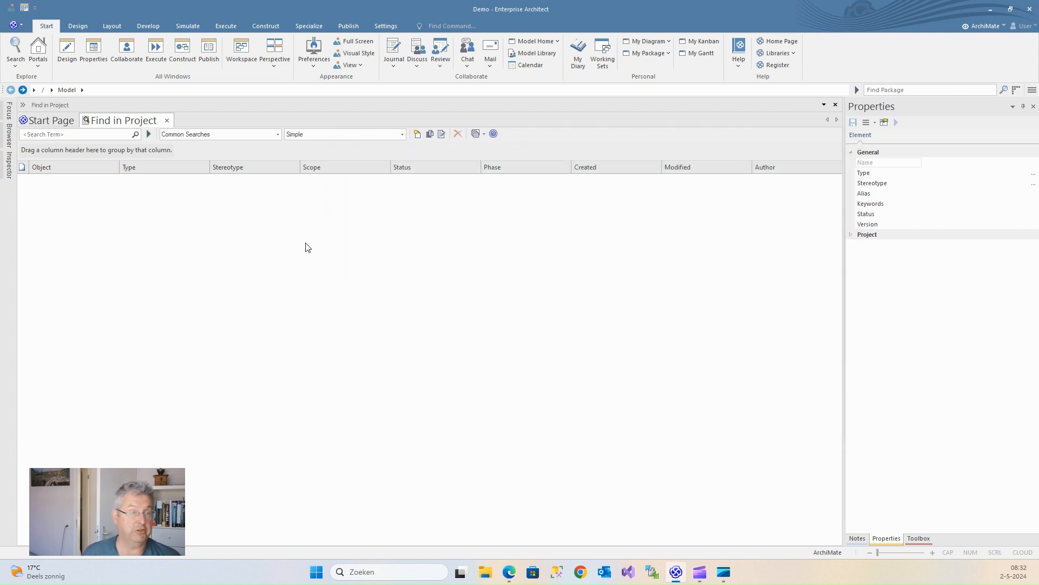
Step: Run ArchiMate_Application from My Searches, listing Application Components A–B and Application Services A–C
left_click(277, 135)
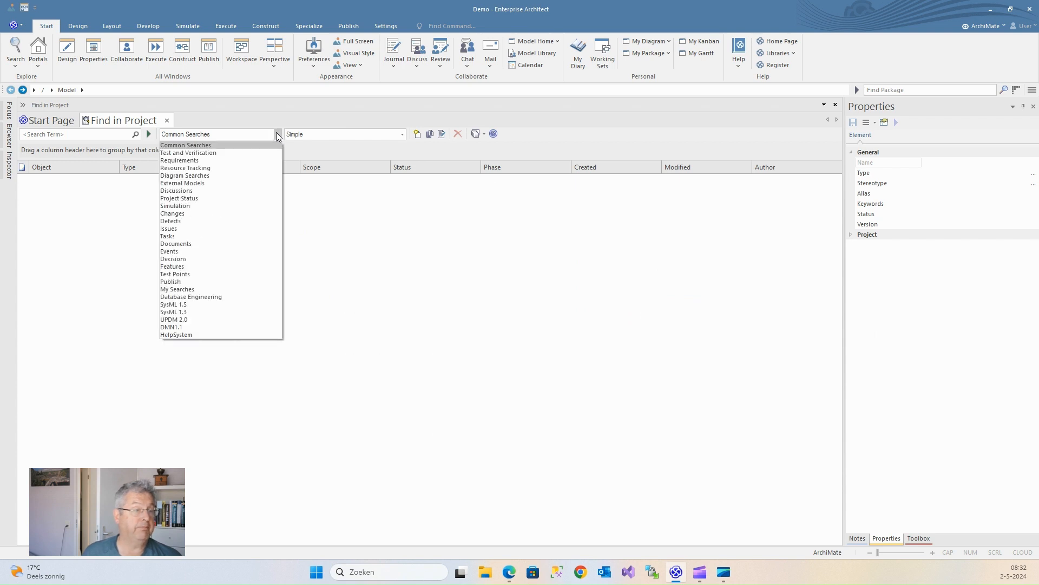
left_click(169, 290)
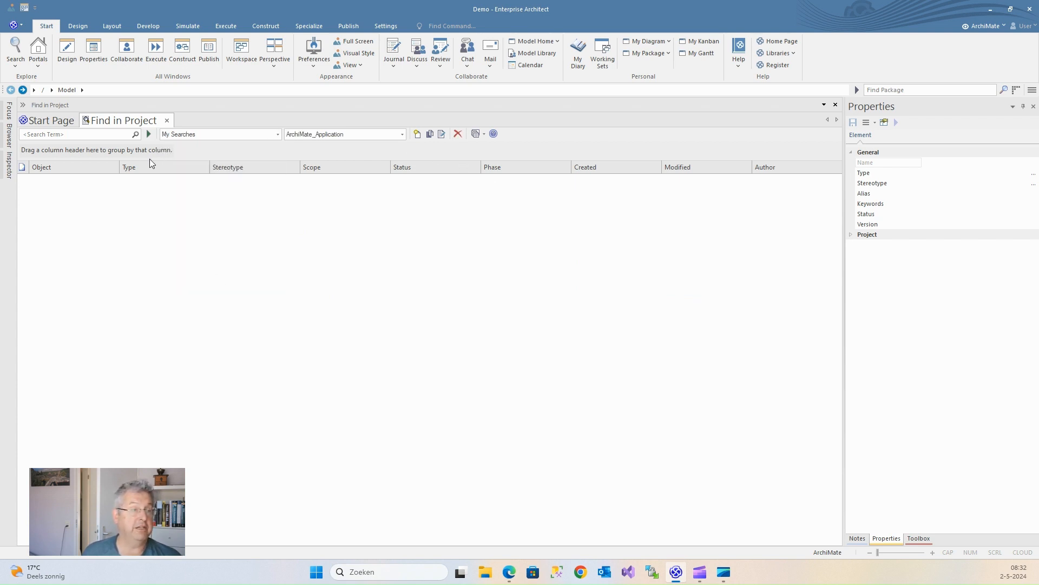
left_click(148, 134)
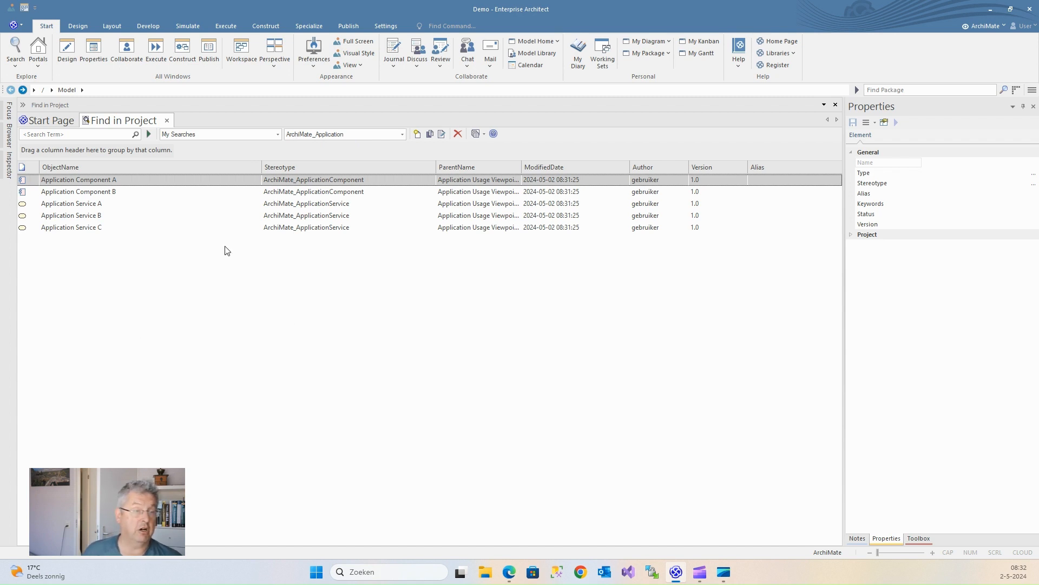
left_click(71, 133)
type("er")
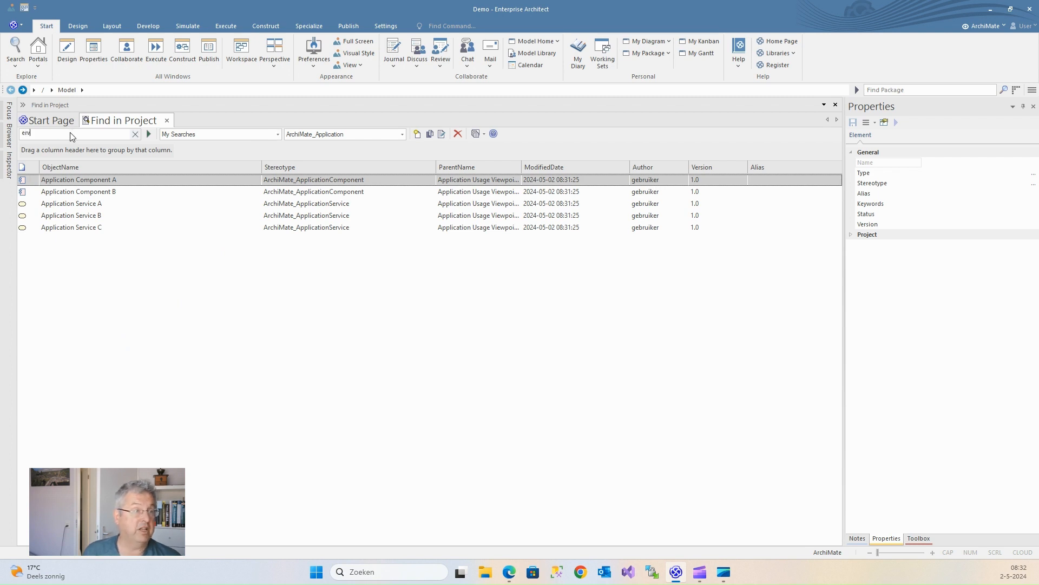
left_click(149, 134)
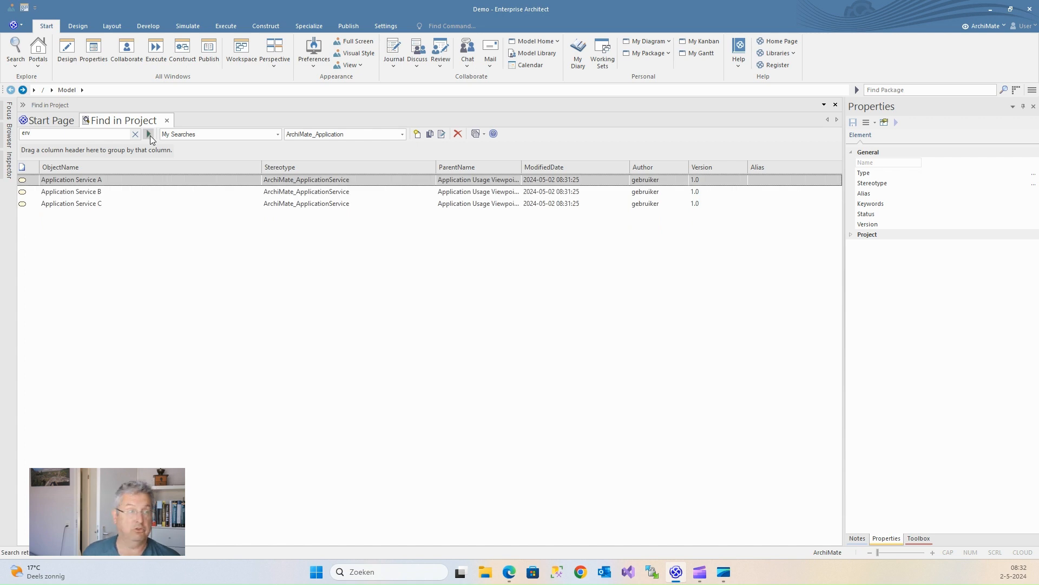
left_click_drag(55, 133, 9, 134)
mouse_move(9, 138)
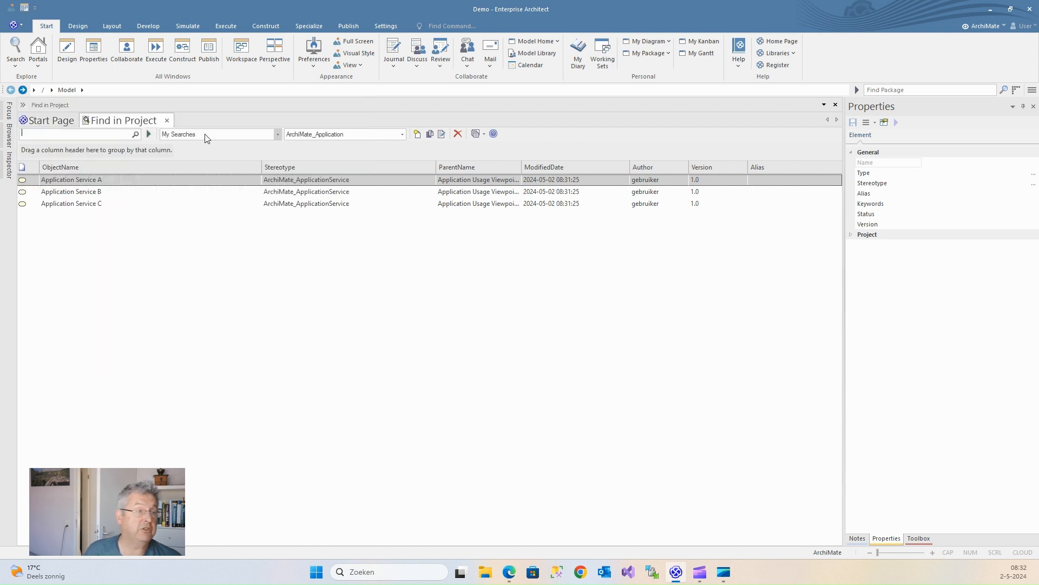
left_click(149, 135)
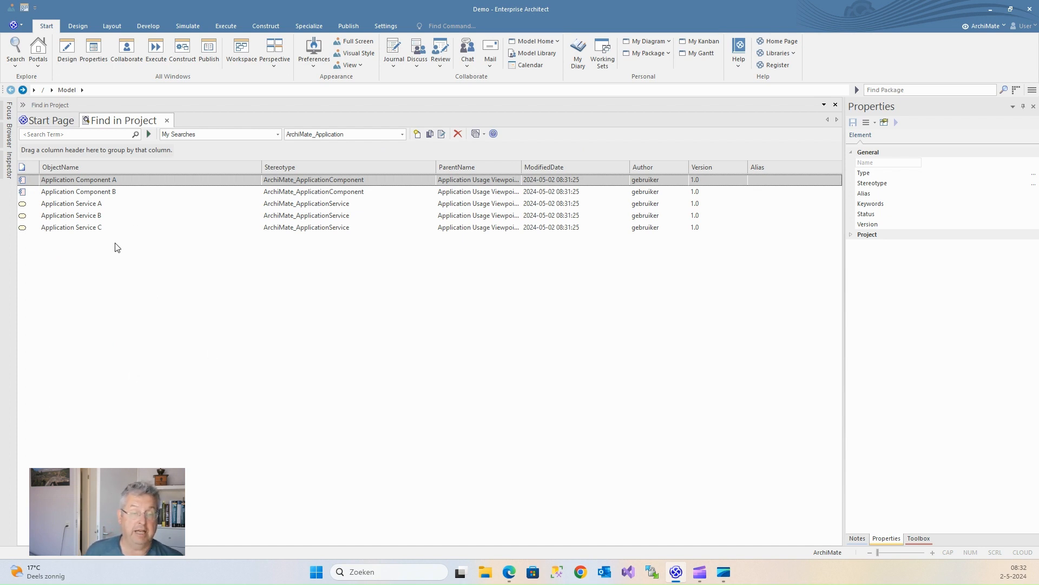
left_click(441, 135)
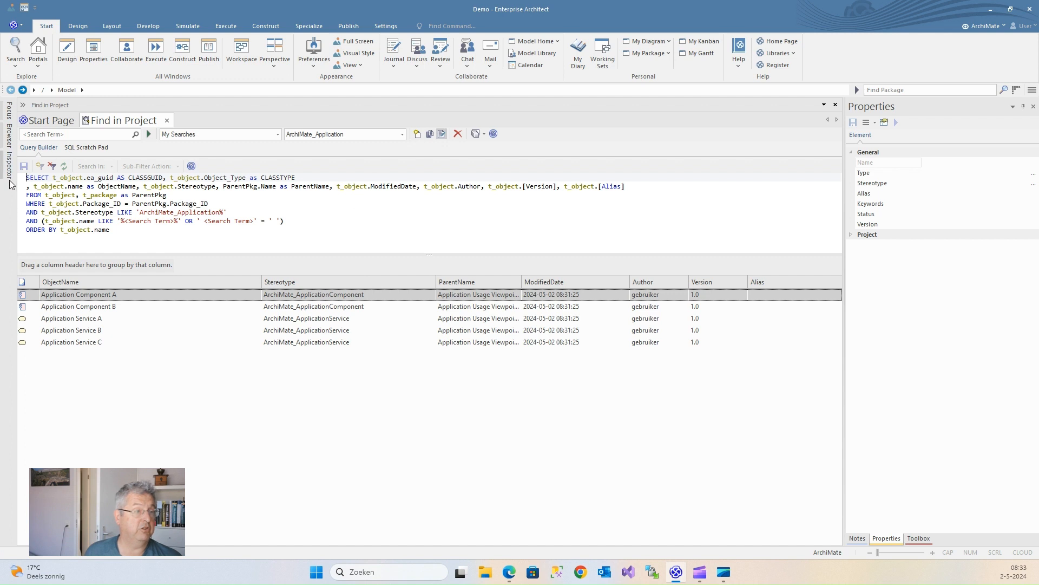
left_click_drag(26, 177, 324, 179)
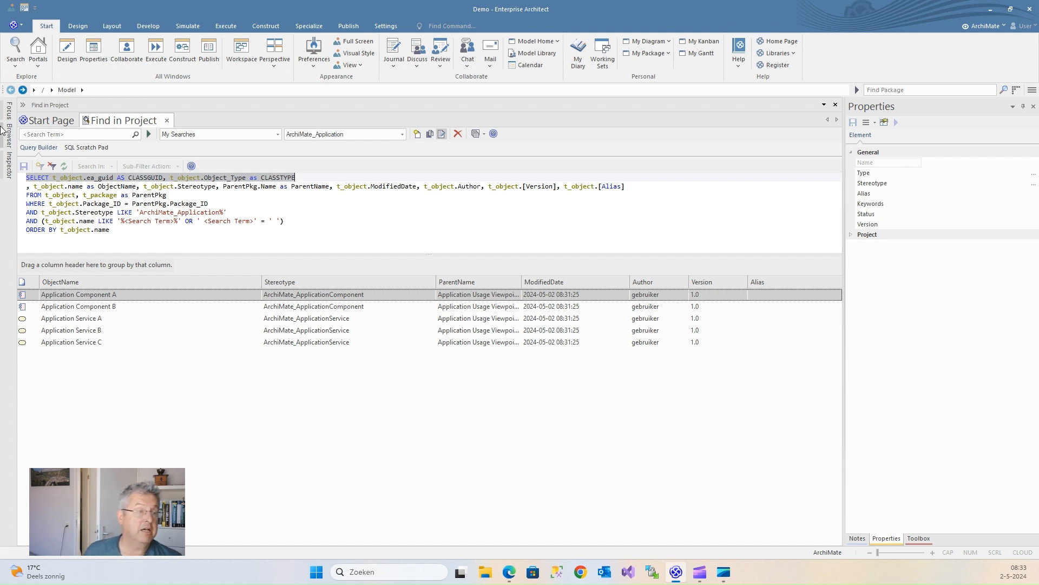
left_click(541, 221)
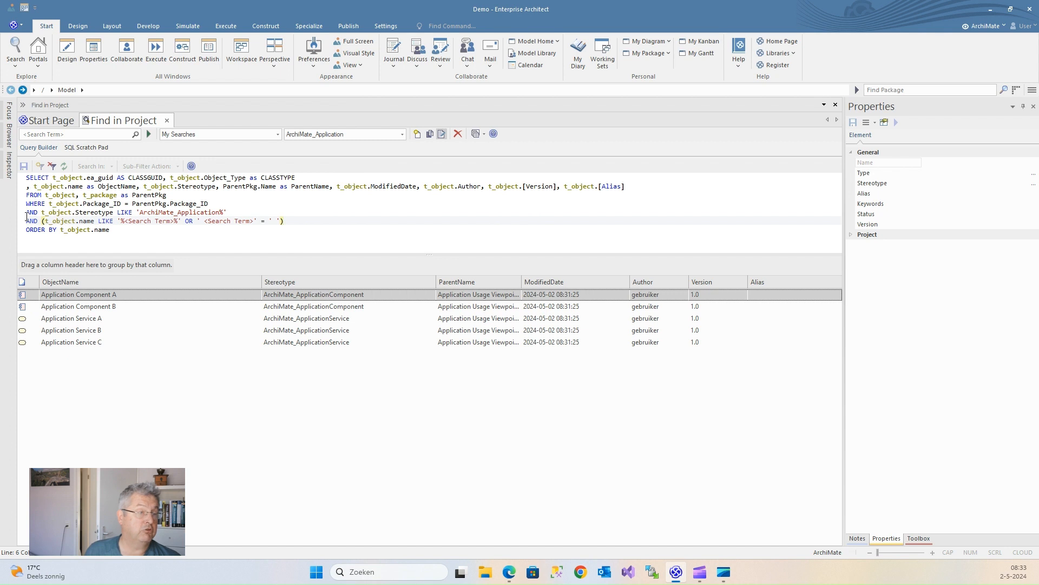
left_click(28, 212)
left_click_drag(28, 213, 227, 213)
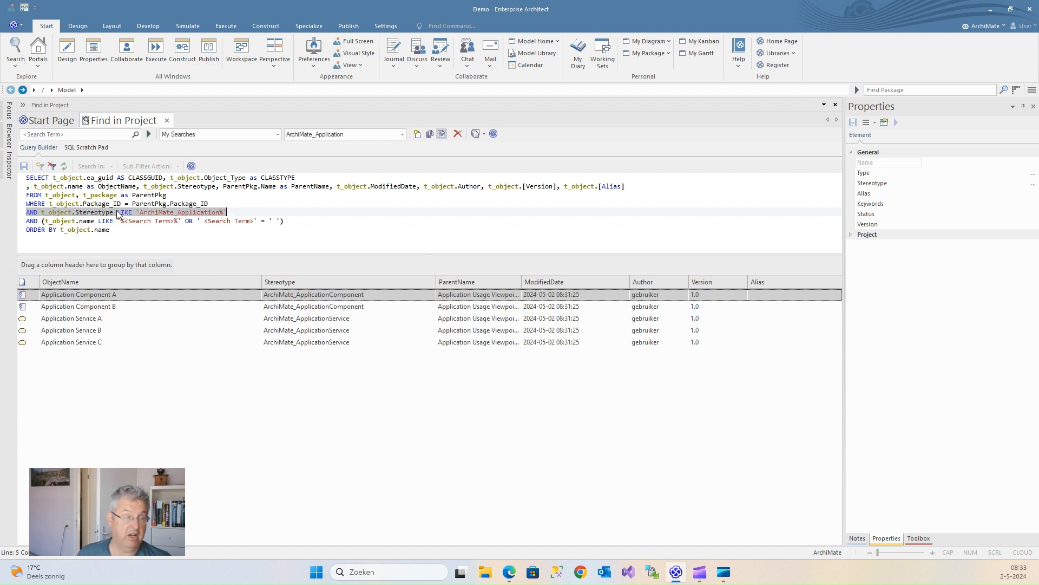
left_click(233, 239)
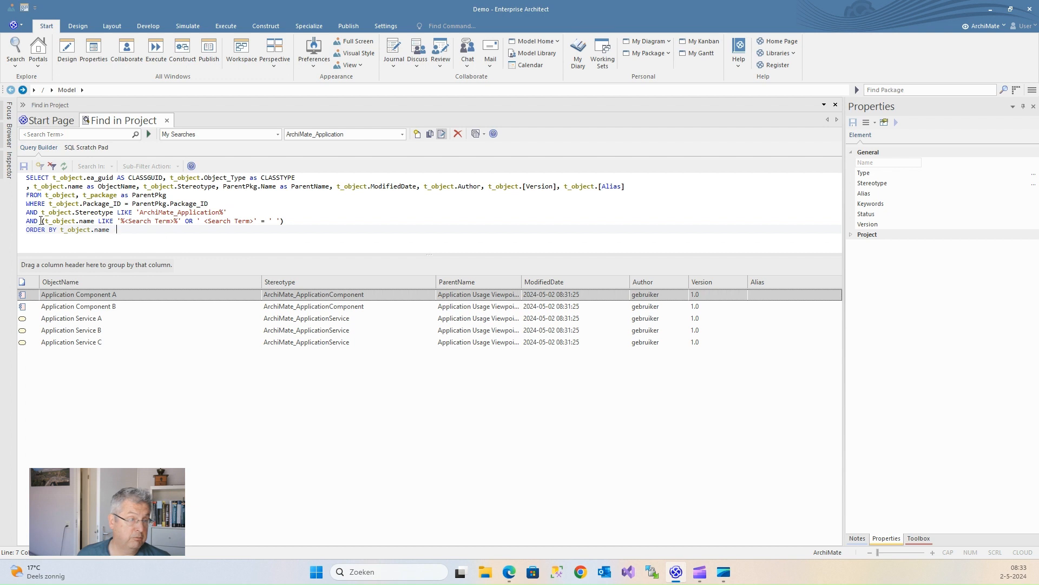
left_click_drag(43, 221, 294, 218)
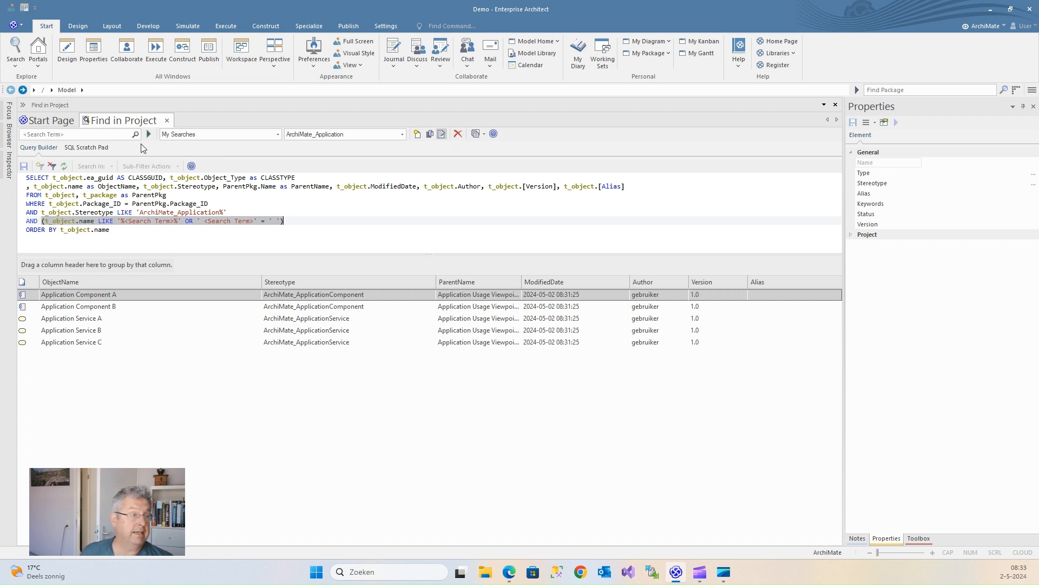
Step: Run the ArchiMate_Business search with search term 'proc' to list the eight Business Process elements
left_click(402, 135)
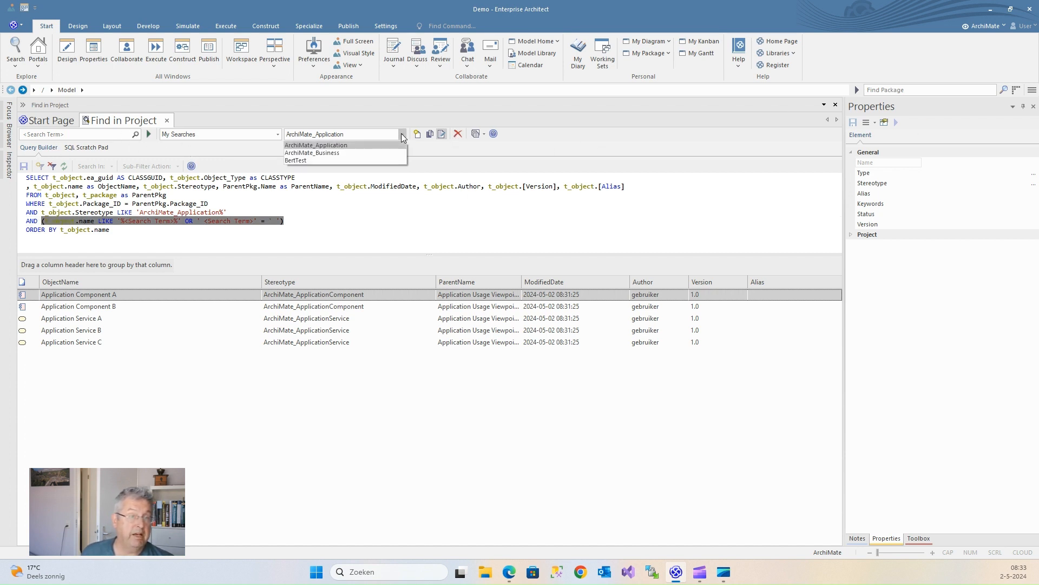
left_click(301, 153)
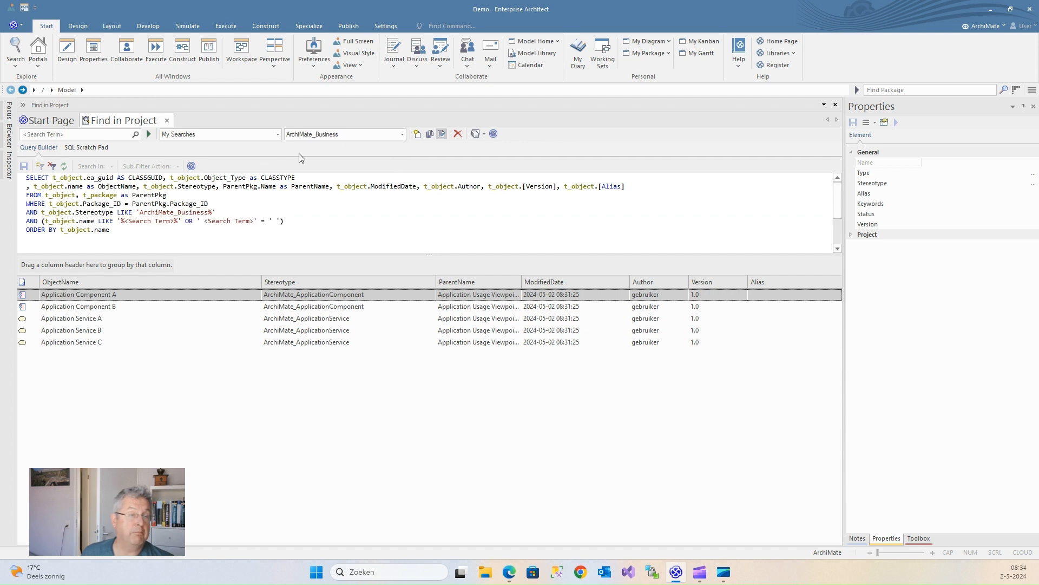
left_click(149, 135)
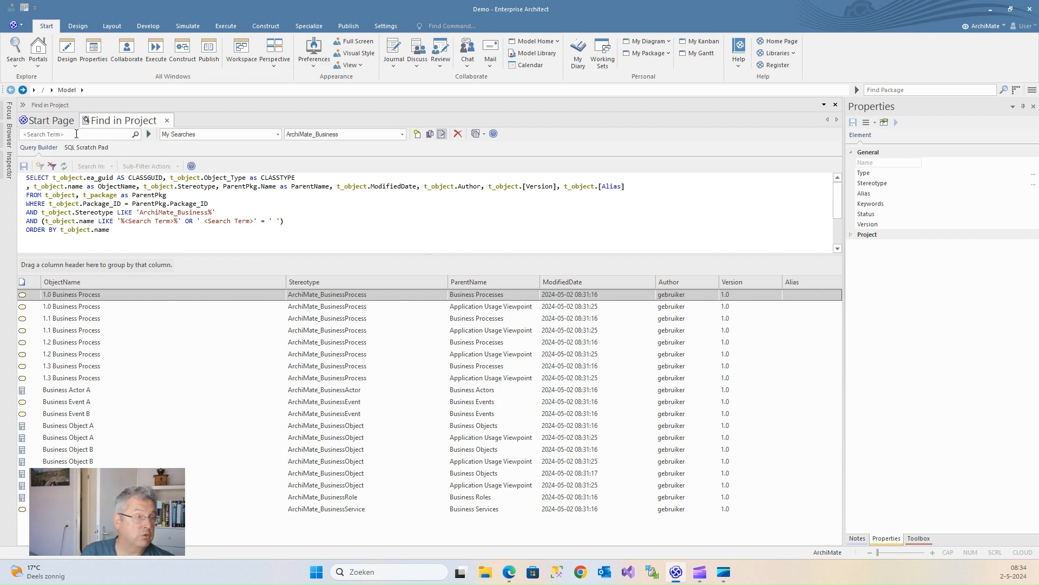
left_click(73, 135)
type("pi")
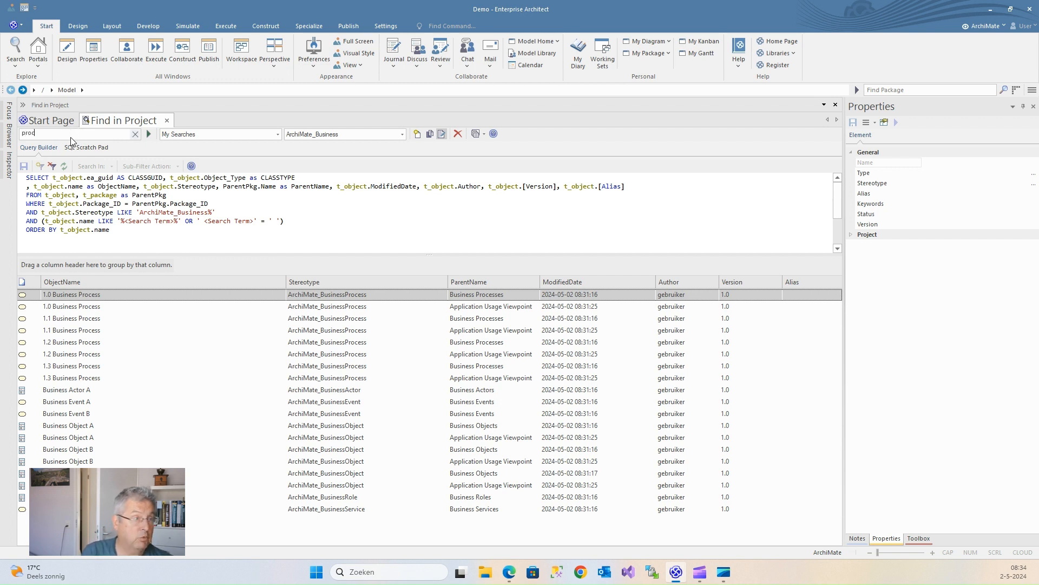
type("oc")
key("Return")
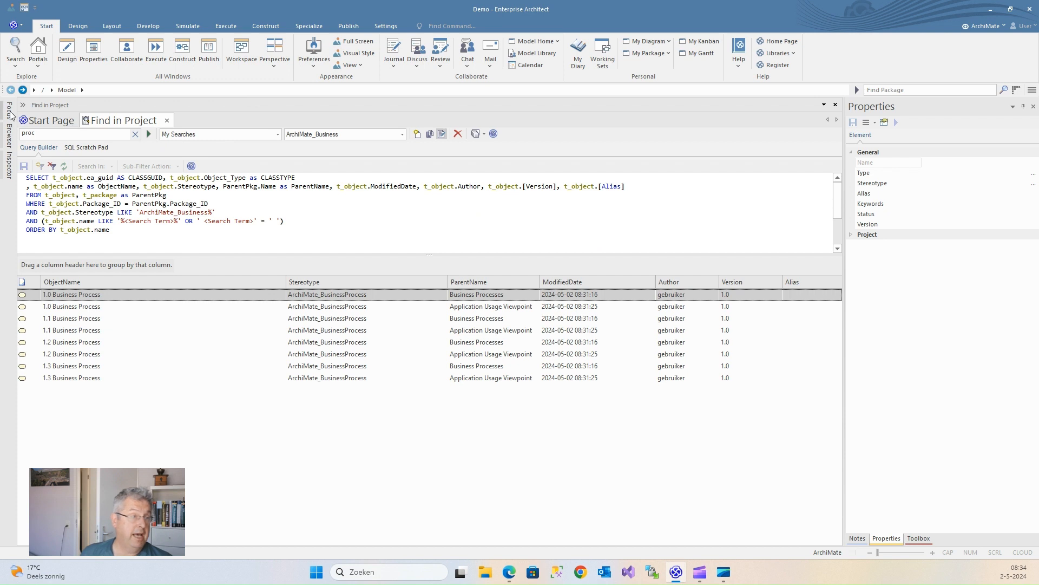
mouse_move(10, 114)
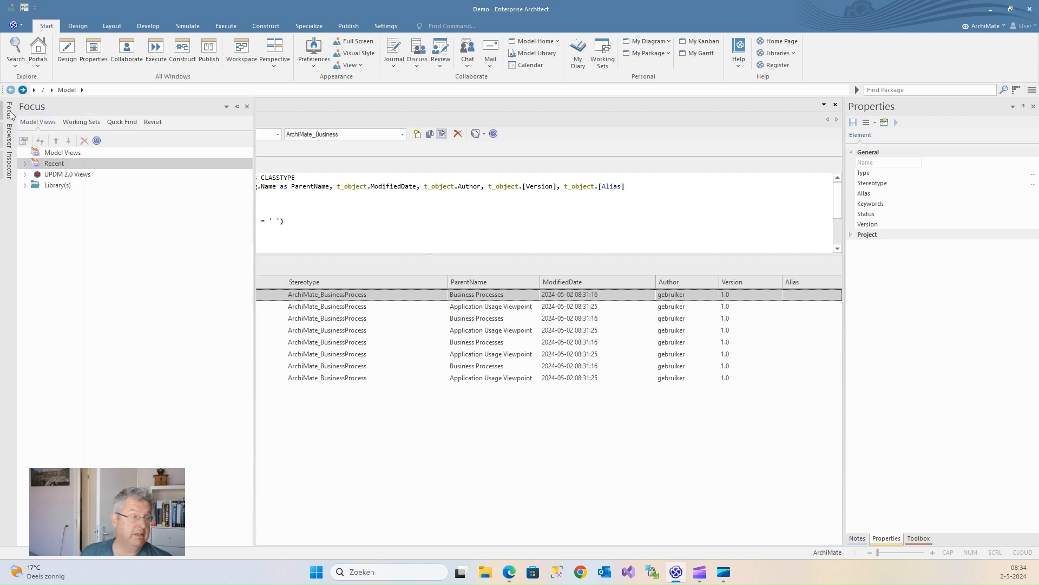
Step: Import views into Model Views from ArchiMateViews.xml
left_click(57, 152)
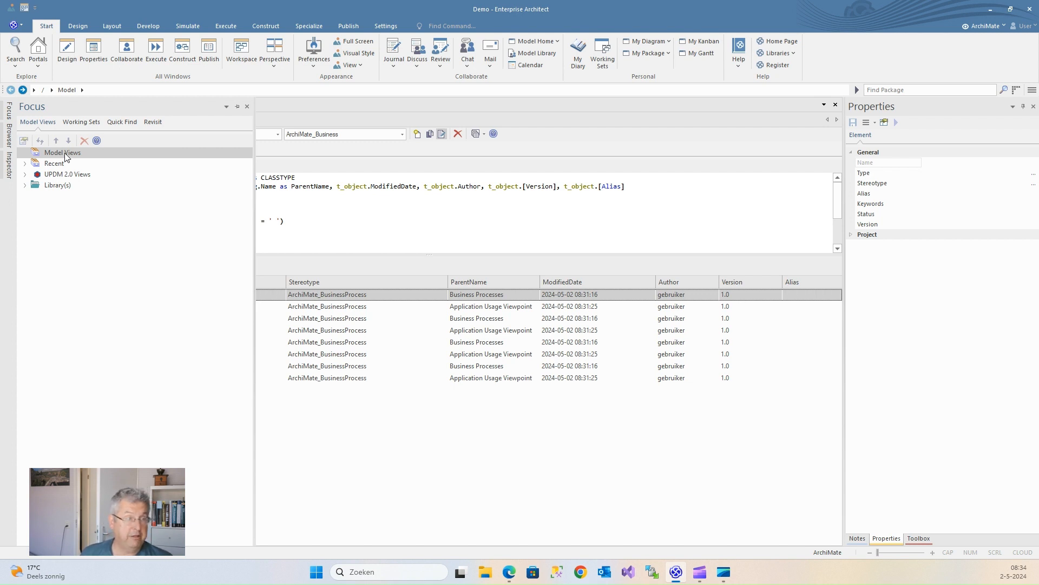
right_click(66, 156)
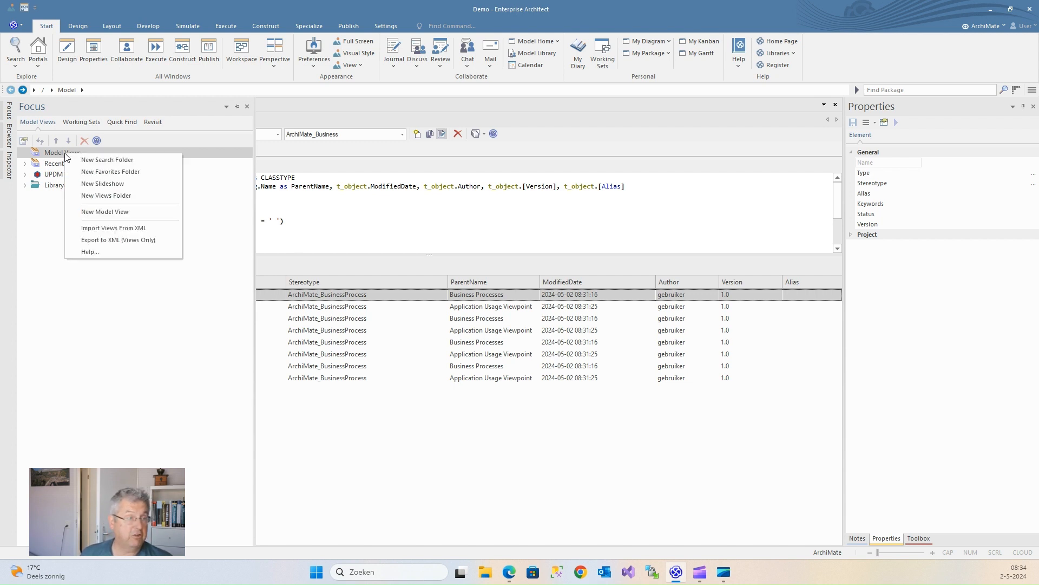
left_click(102, 229)
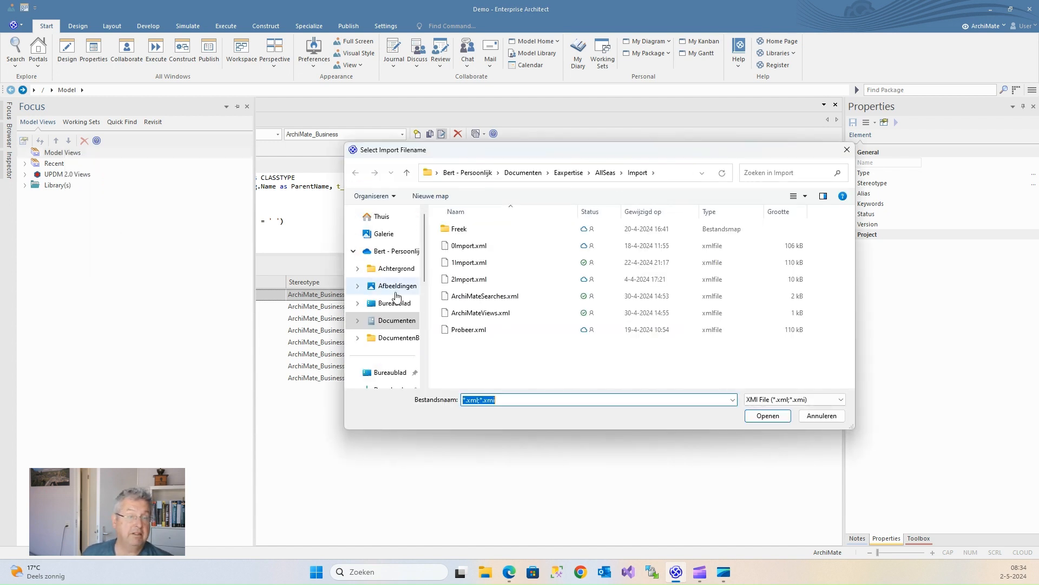
double_click(481, 314)
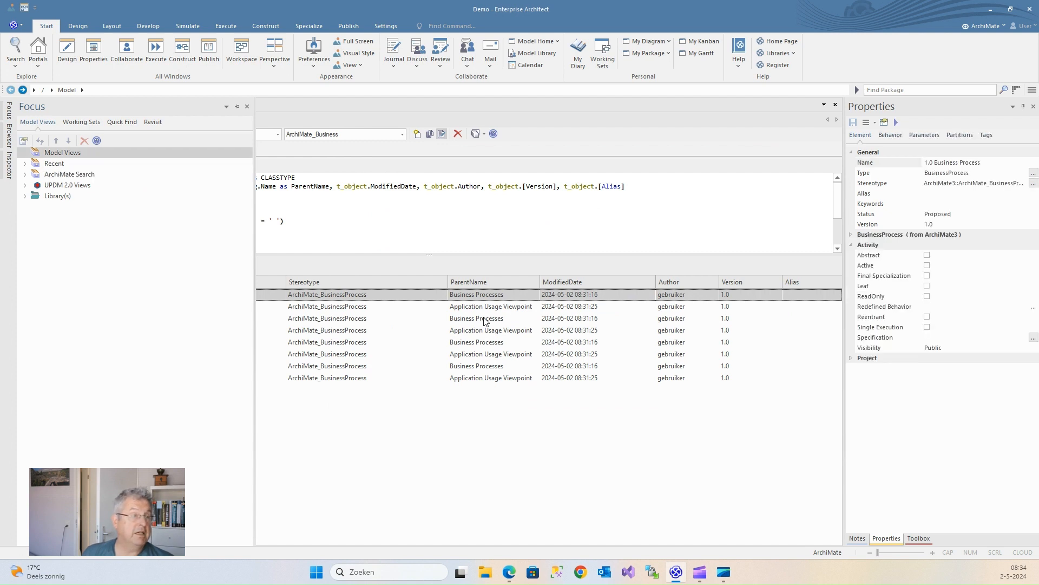
Step: Expand the ArchiMate Search folder to show the Application and ArchiMate_BusinessSearch results
left_click(24, 175)
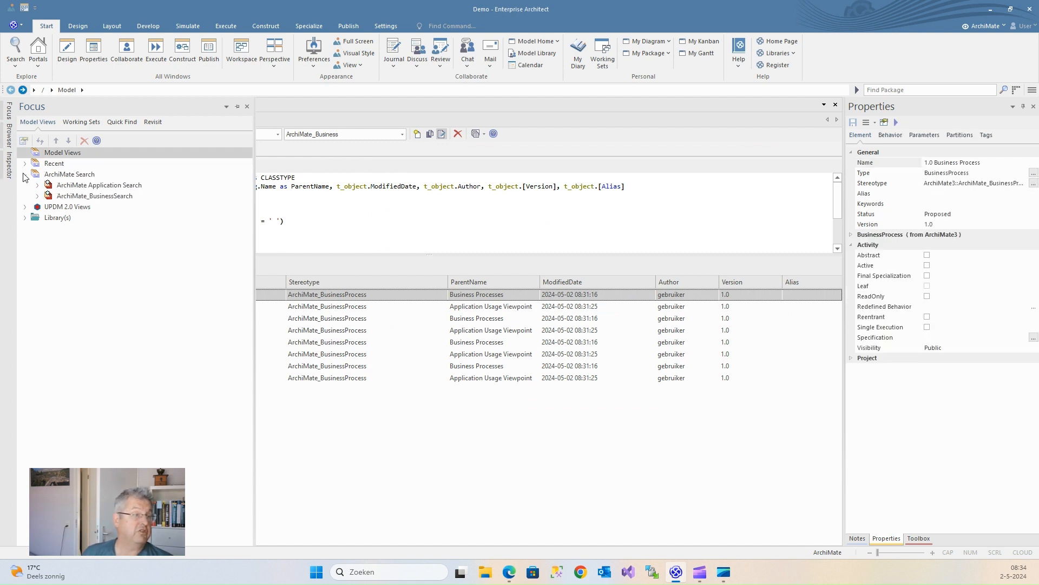
left_click(77, 187)
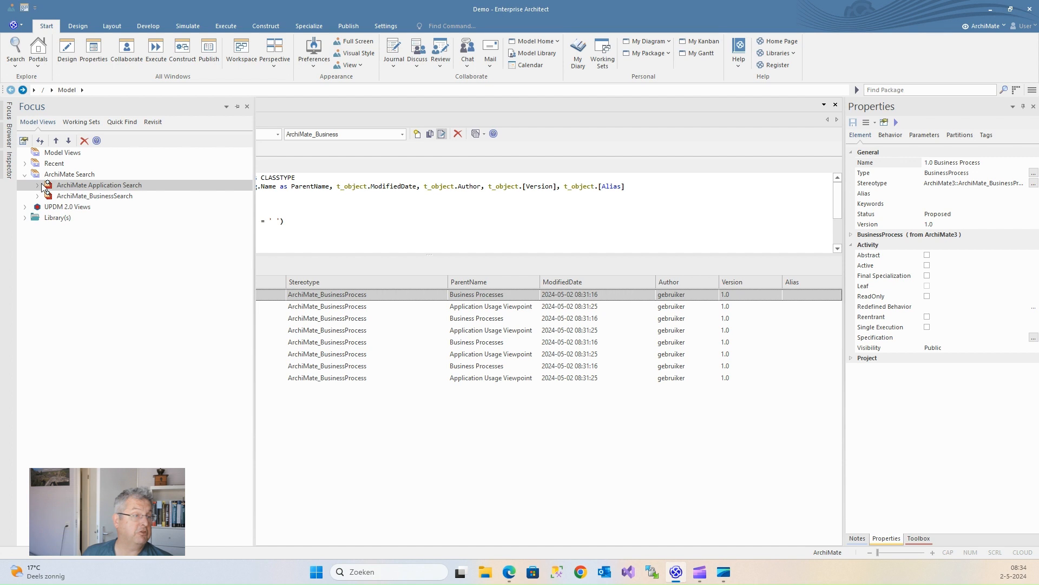
left_click(38, 186)
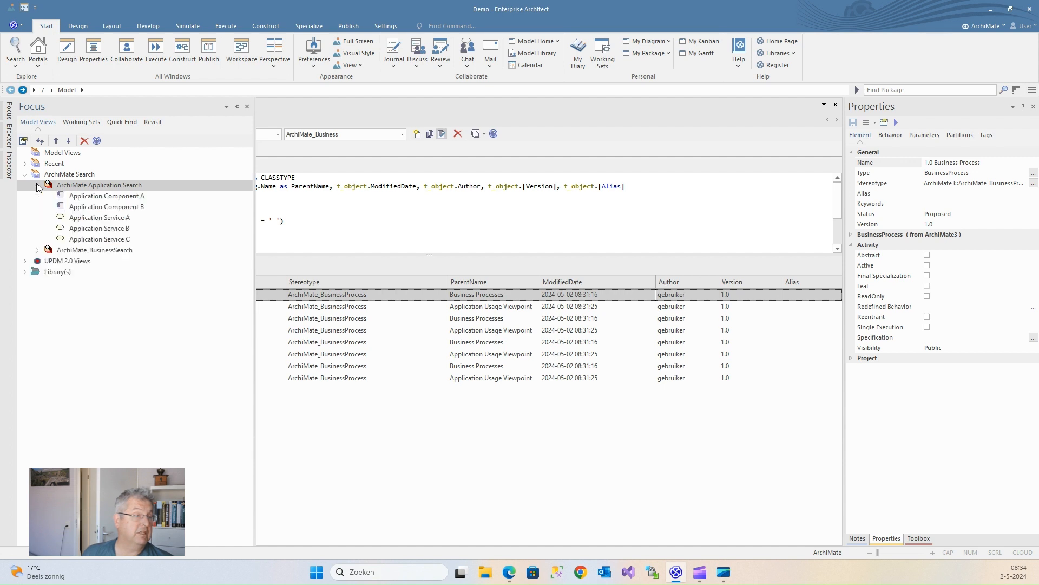
left_click(37, 250)
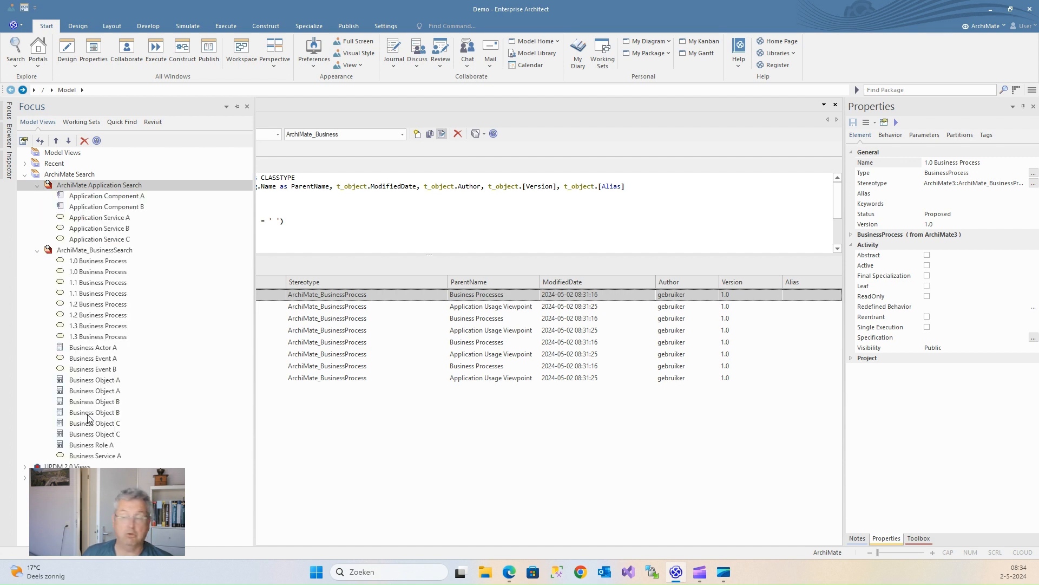
Step: Set the ArchiMate_BusinessSearch view's Search Term property to 'pro'
right_click(89, 252)
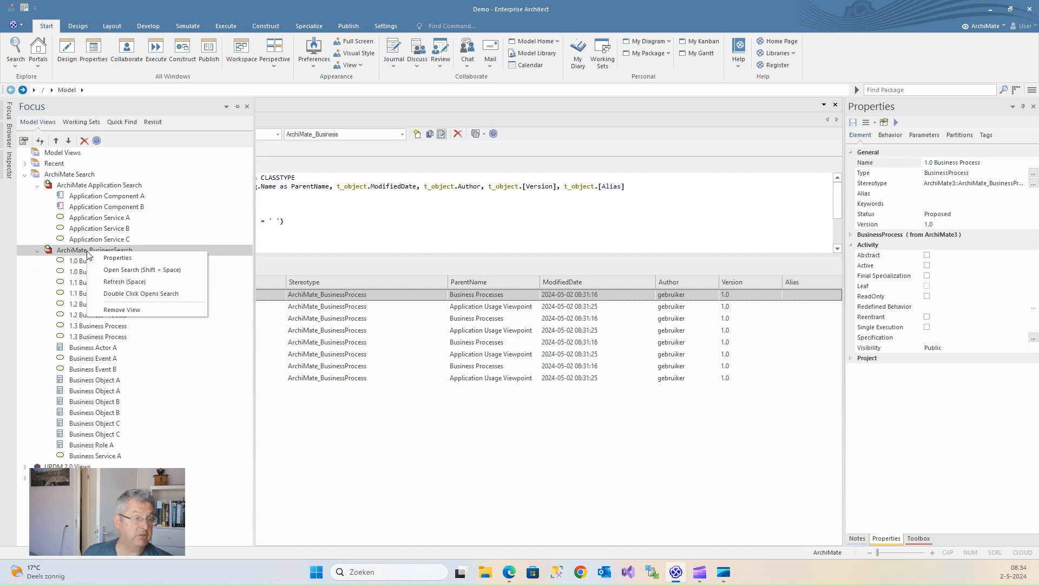
left_click(112, 259)
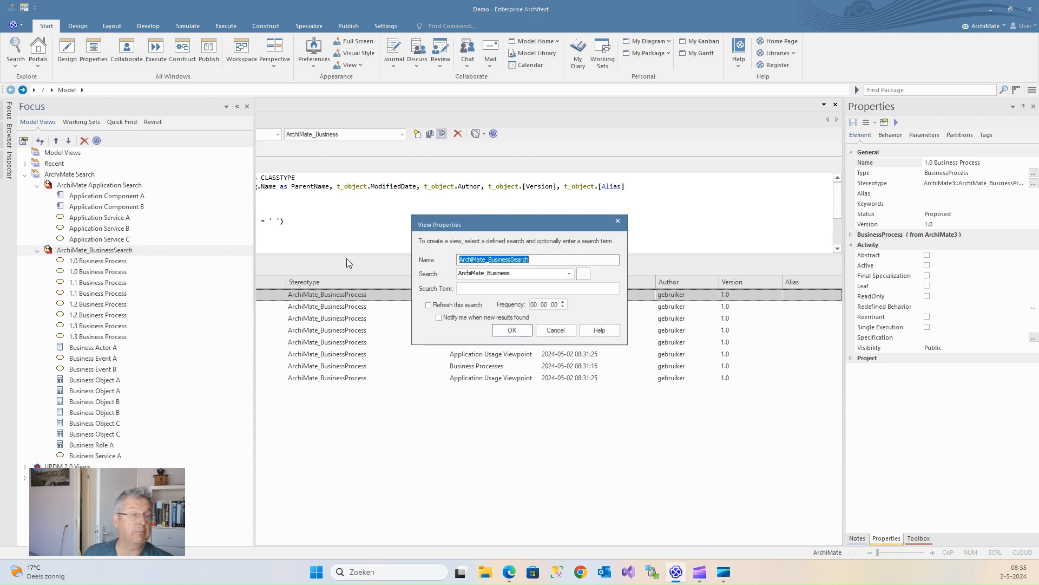
left_click(504, 288)
type("pro")
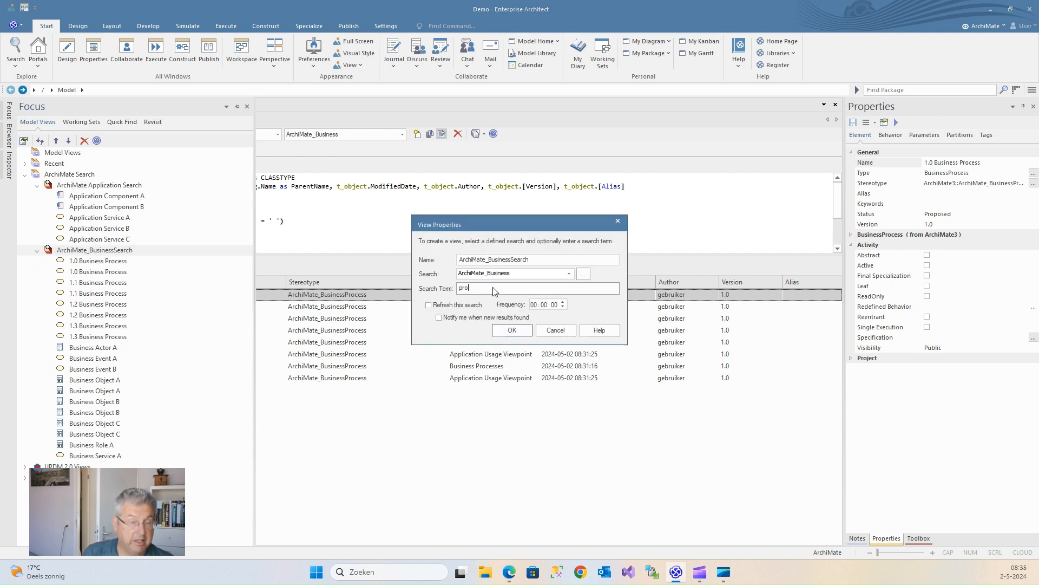
left_click(518, 331)
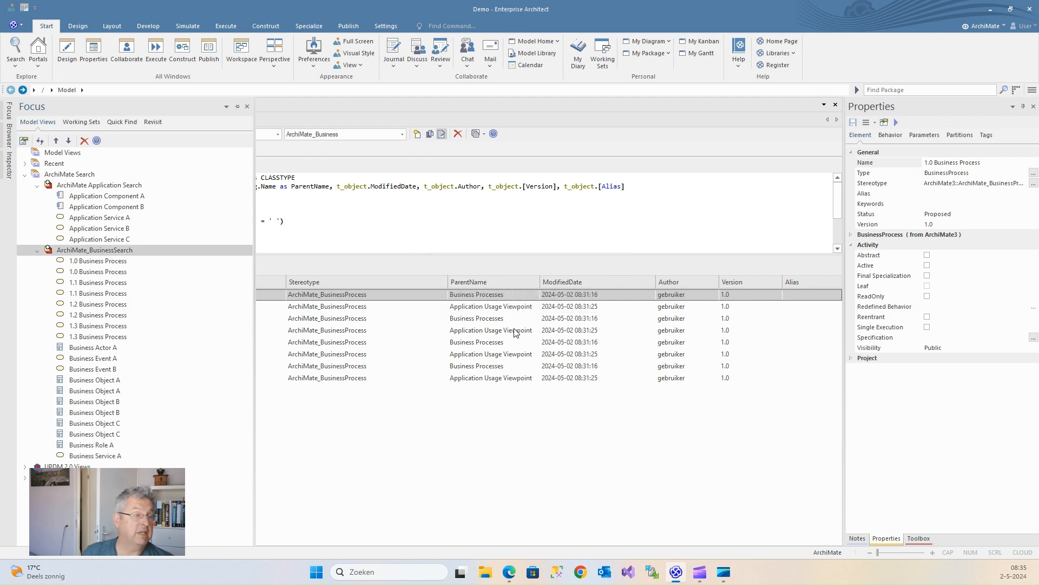
Step: Refresh the business search results and collapse the ArchiMate Search folder
right_click(84, 252)
left_click(108, 283)
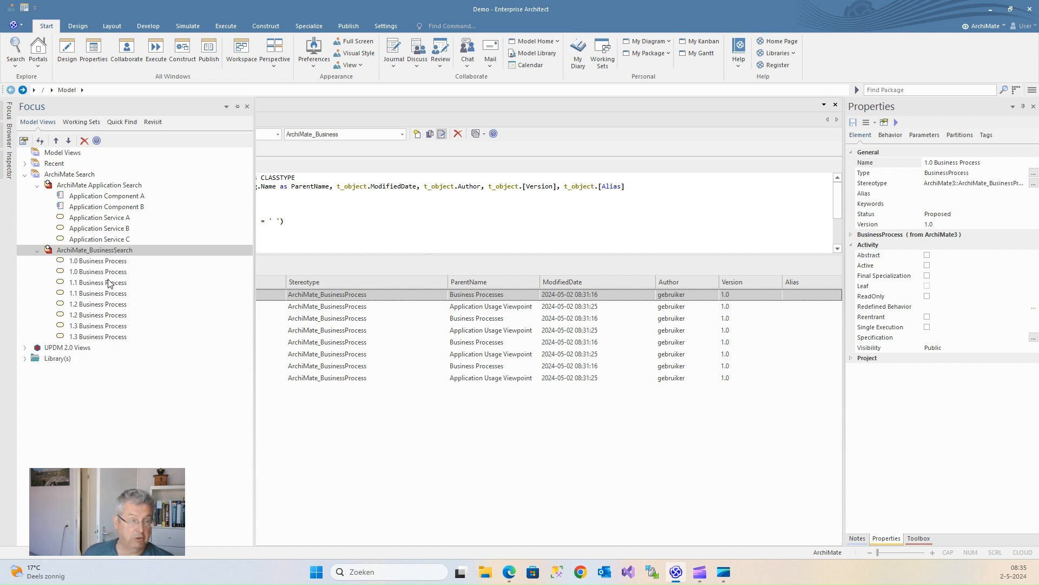
left_click(25, 175)
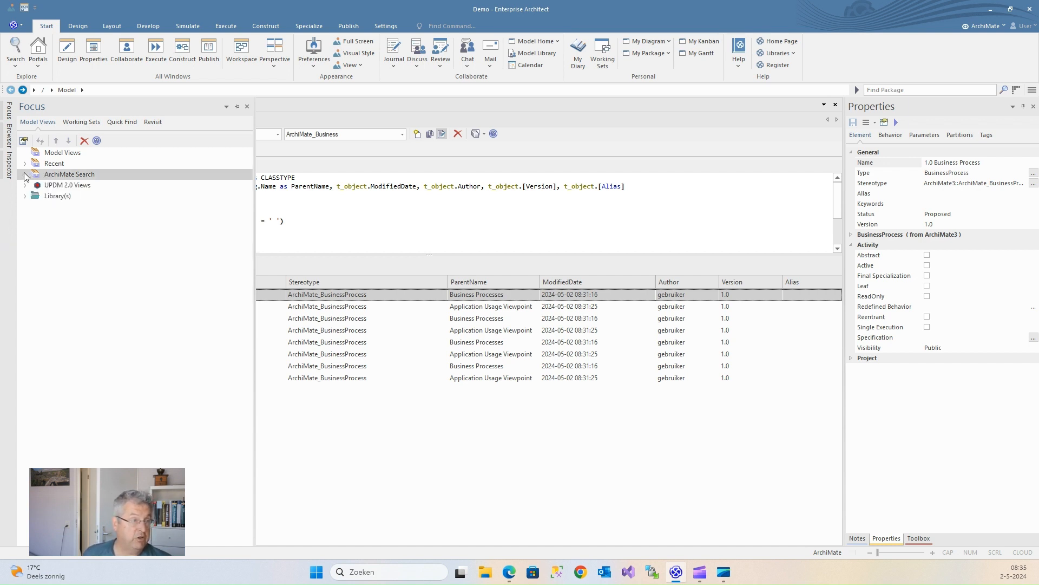